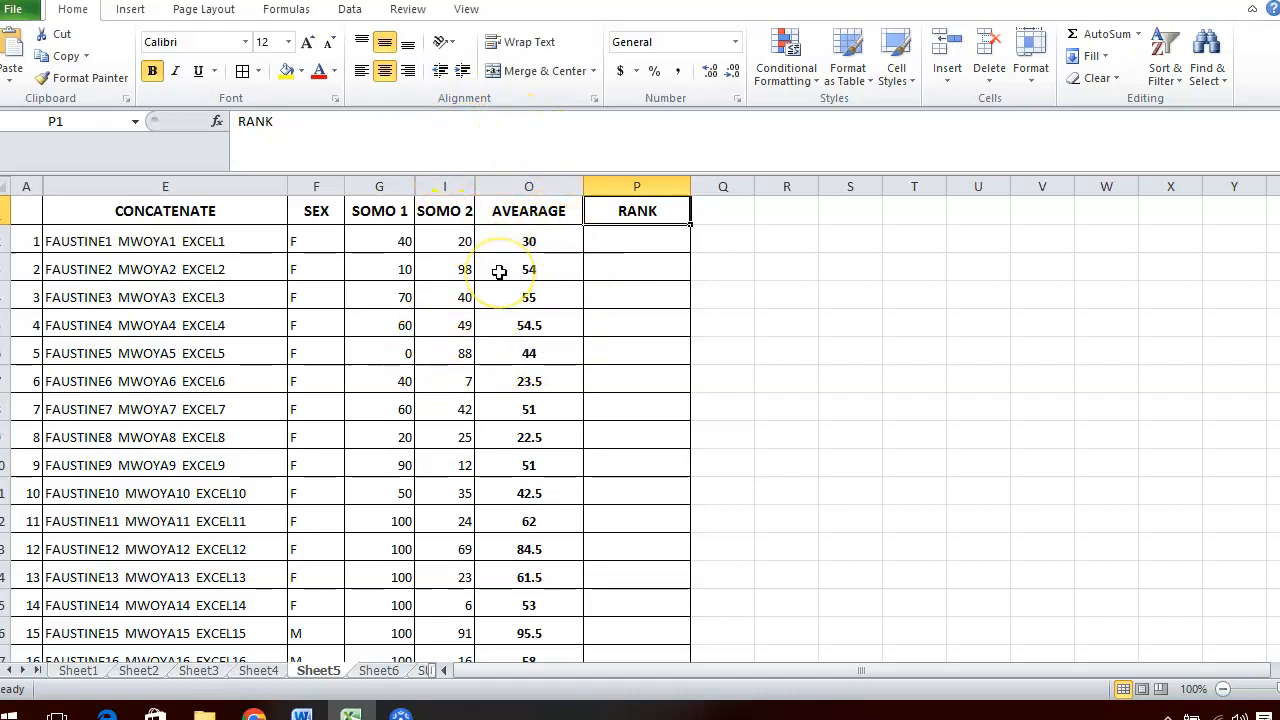
# Step: Enter the formula =RANK(O2,O2:O30) in cell P2 to rank the first student's average
pyautogui.click(640, 242)
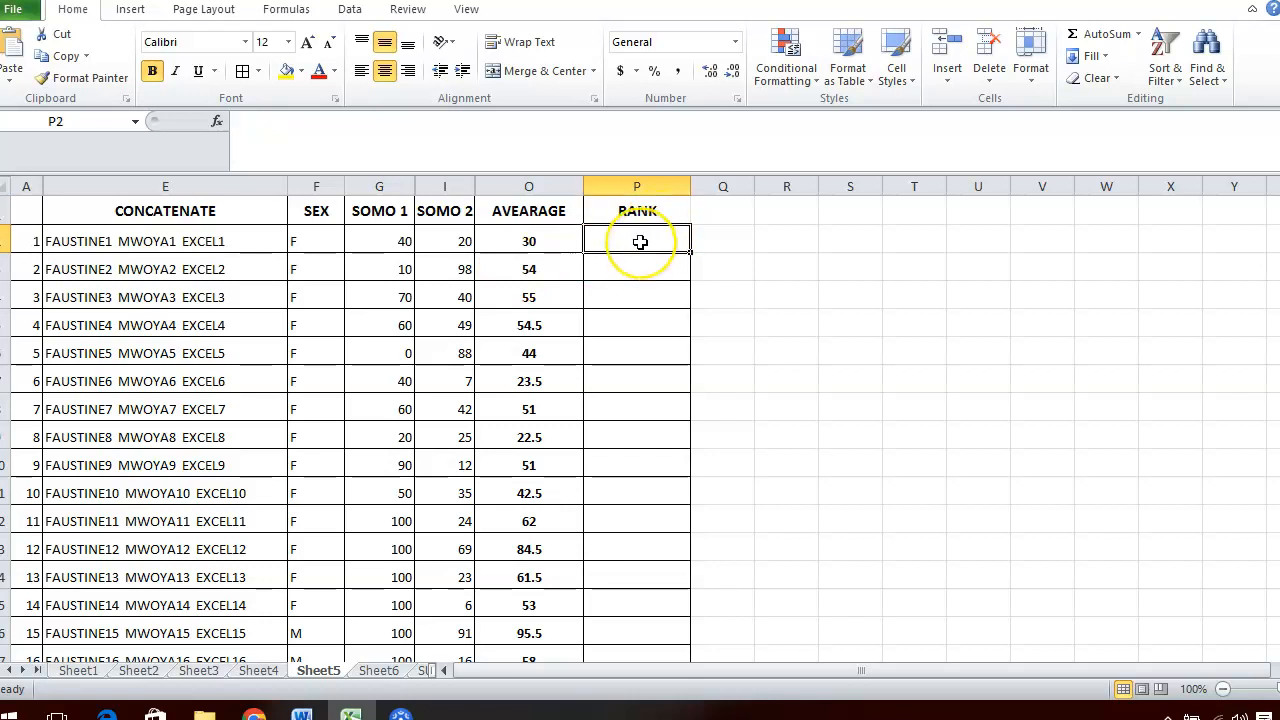
pyautogui.write('=')
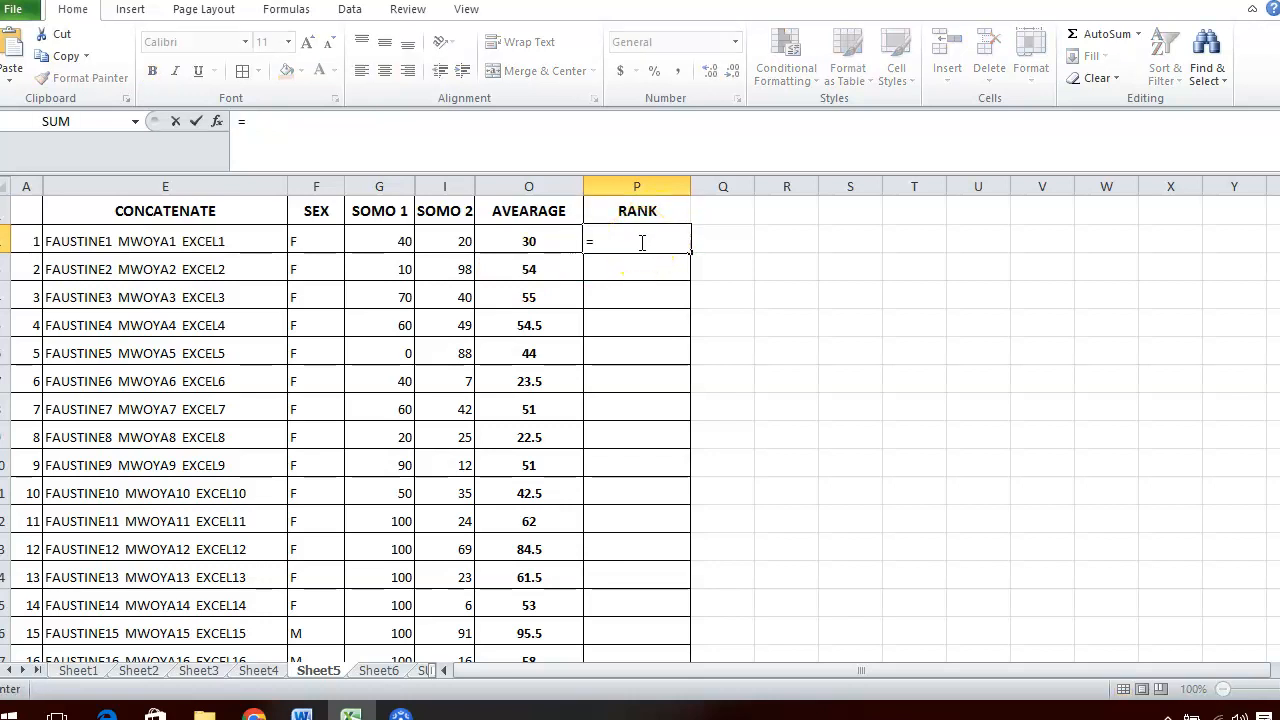
pyautogui.write('RA')
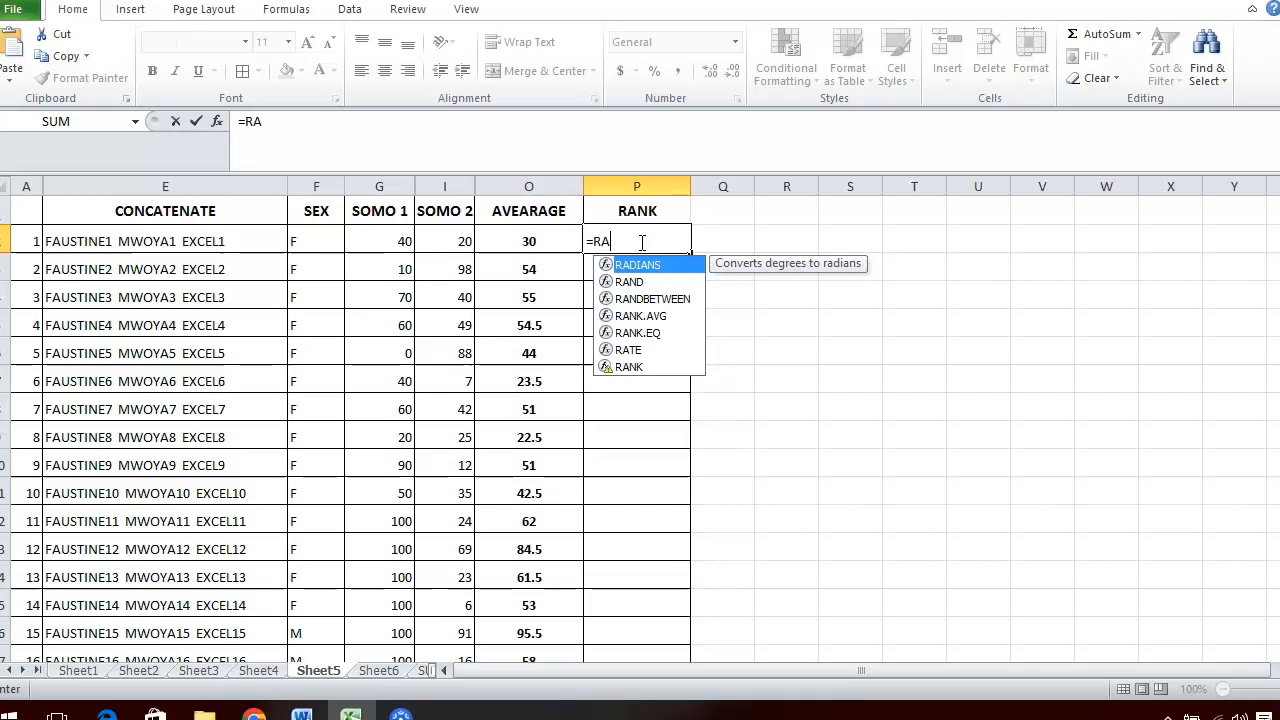
pyautogui.write('NK')
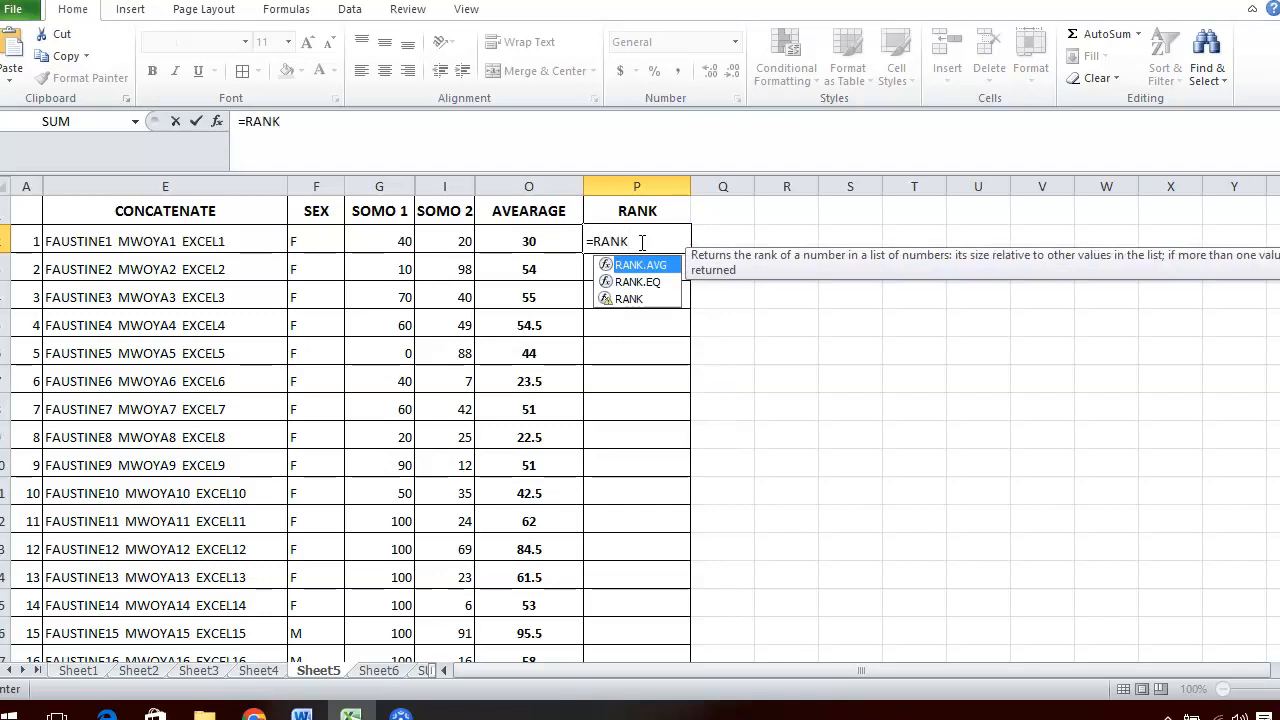
pyautogui.write('(')
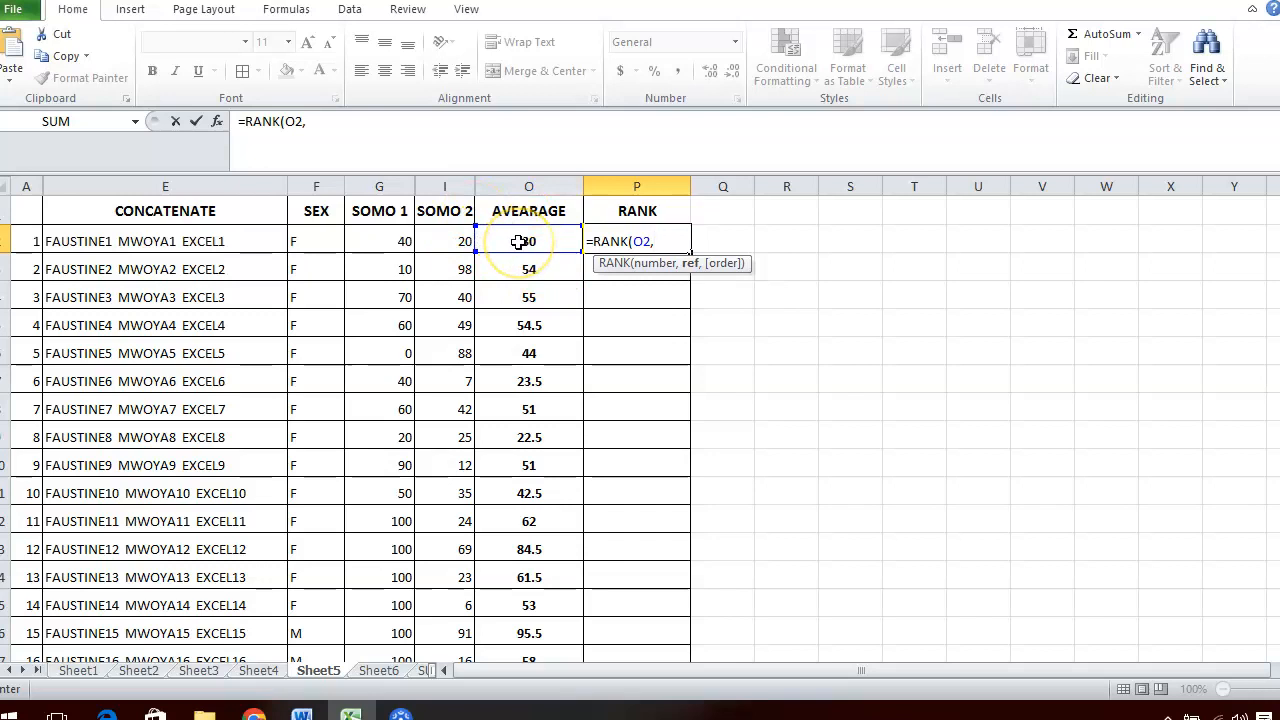
pyautogui.moveTo(520, 241); pyautogui.dragTo(499, 595)
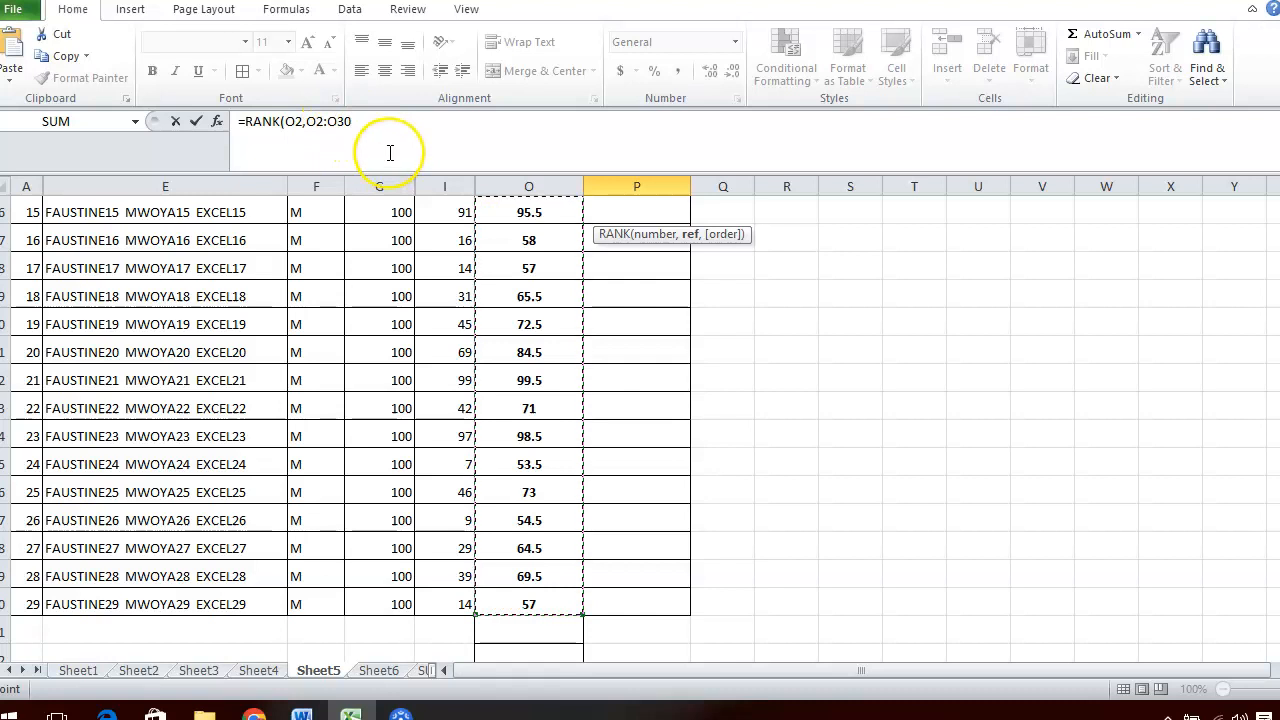
pyautogui.press('Escape')
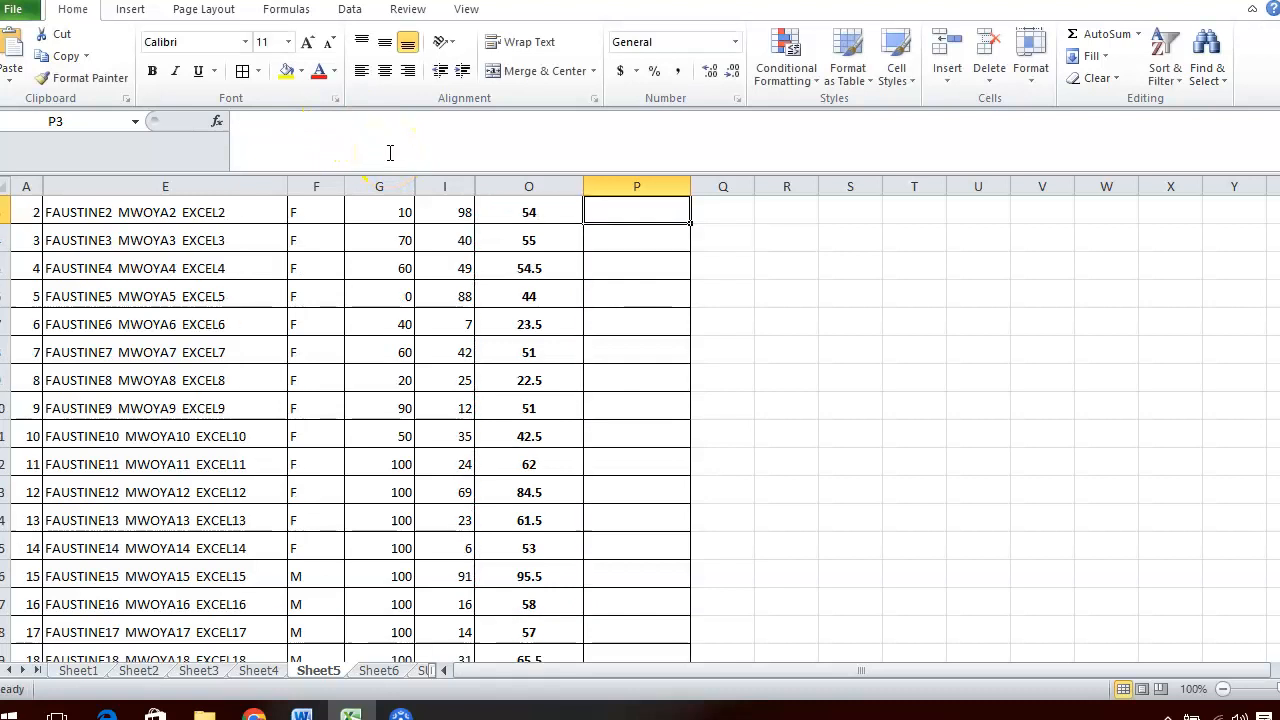
pyautogui.moveTo(1279, 338); pyautogui.dragTo(1279, 308)
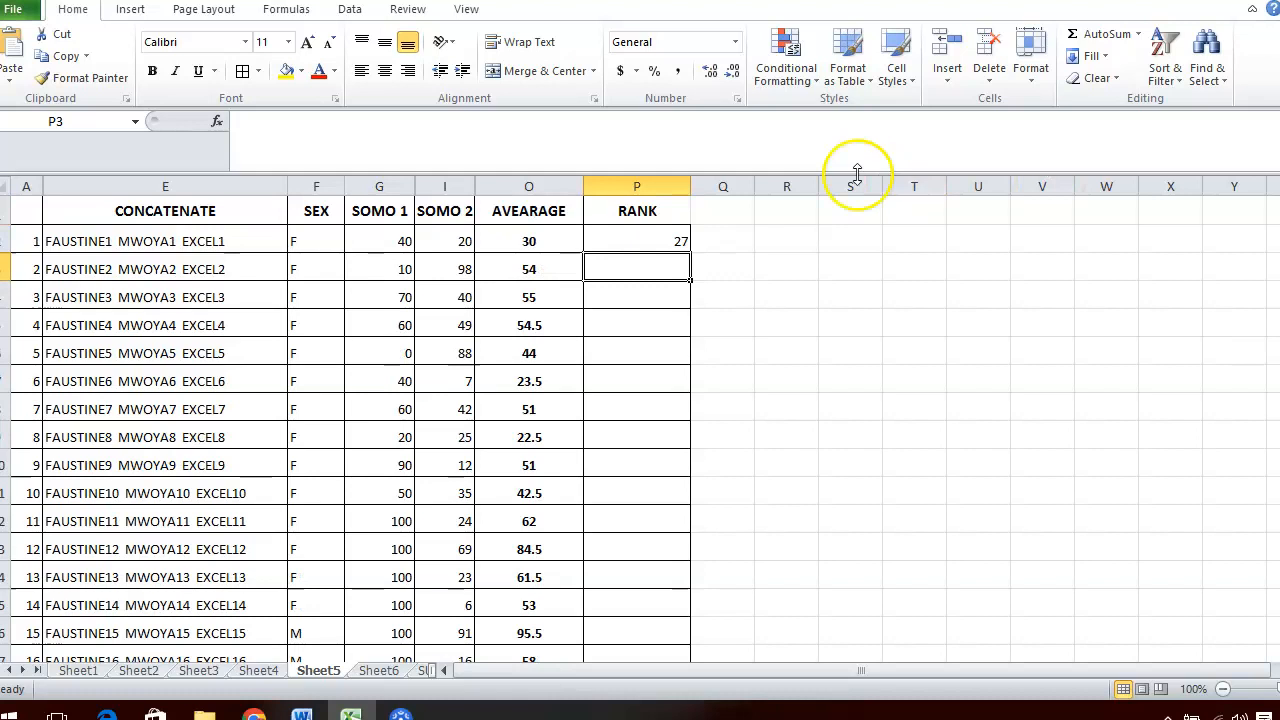
# Step: Inspect the cell and range references used by the rank formula in P2
pyautogui.click(631, 240)
pyautogui.click(469, 120)
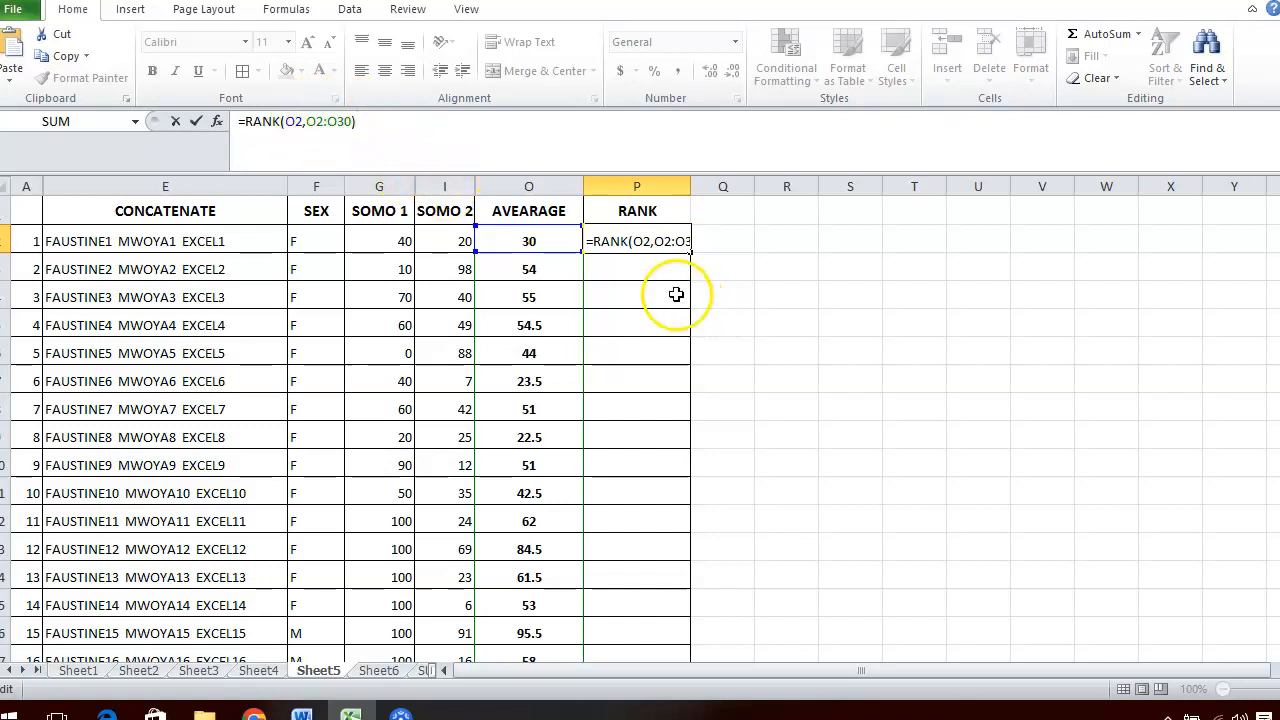
pyautogui.click(826, 345)
pyautogui.click(640, 243)
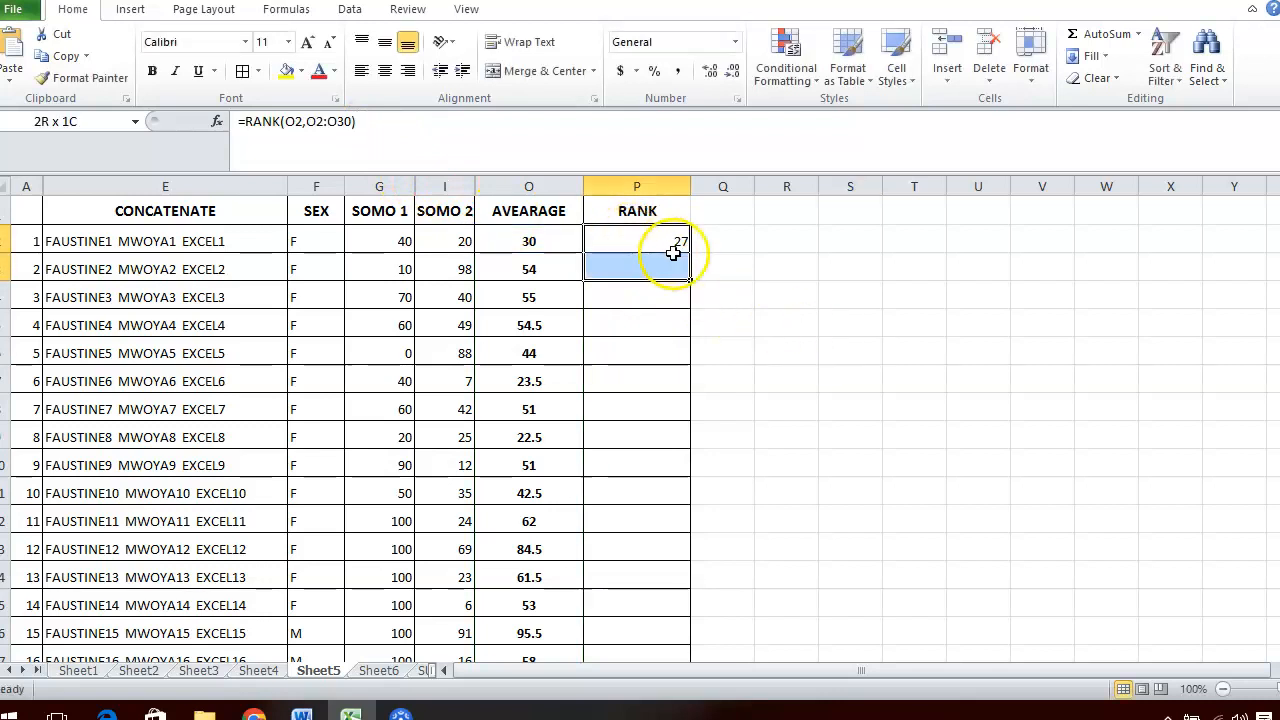
pyautogui.doubleClick(663, 243)
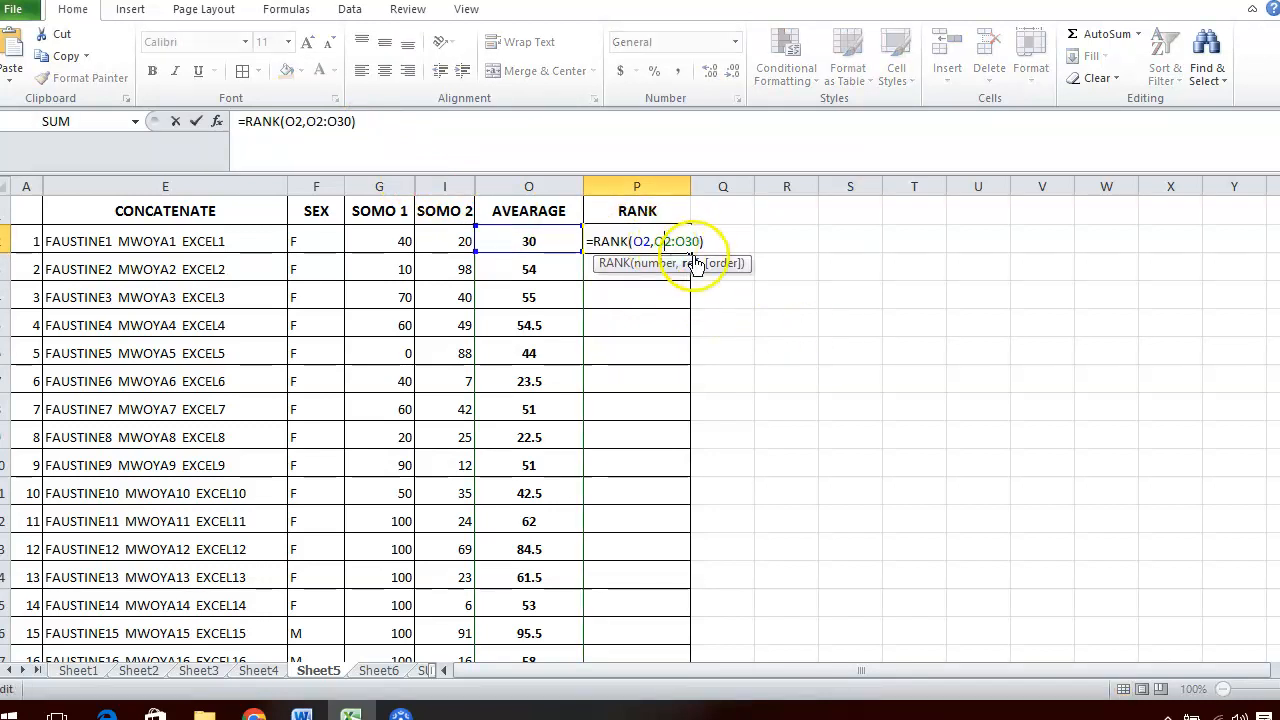
pyautogui.press('Return')
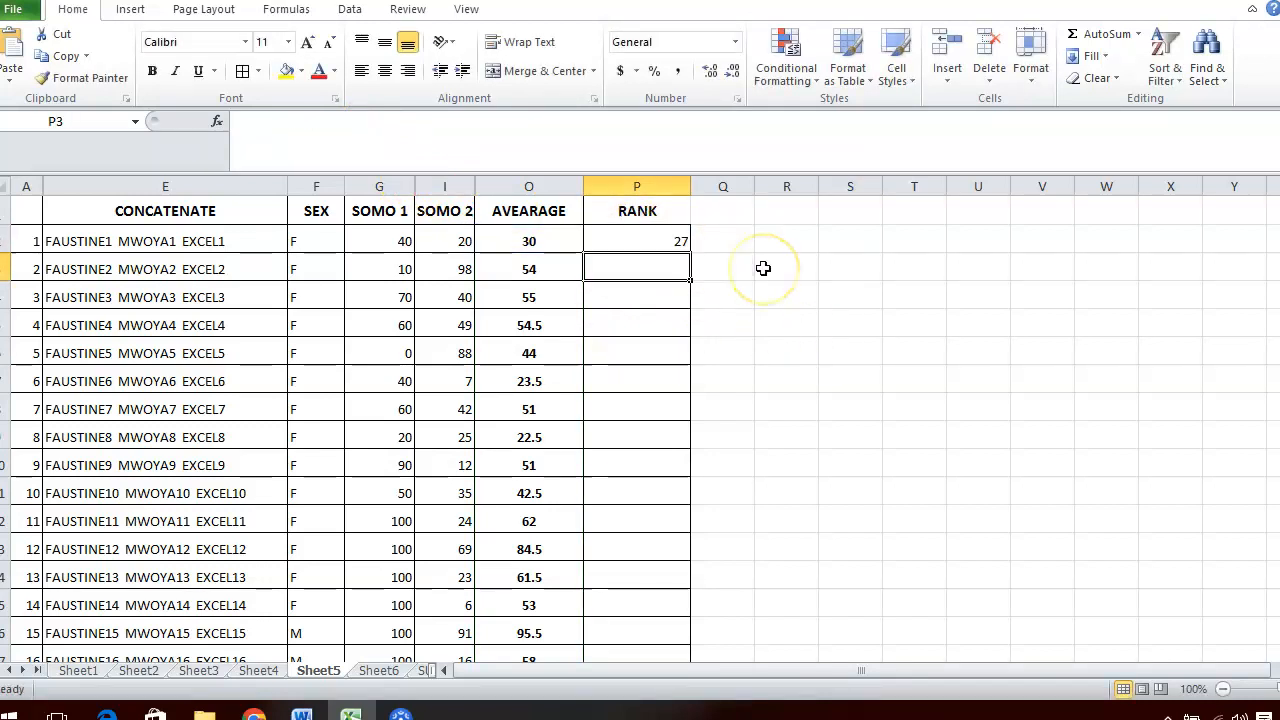
# Step: Try filling the relative-reference rank formula from P2 down to P9 and check which range P3 refers to
pyautogui.click(594, 241)
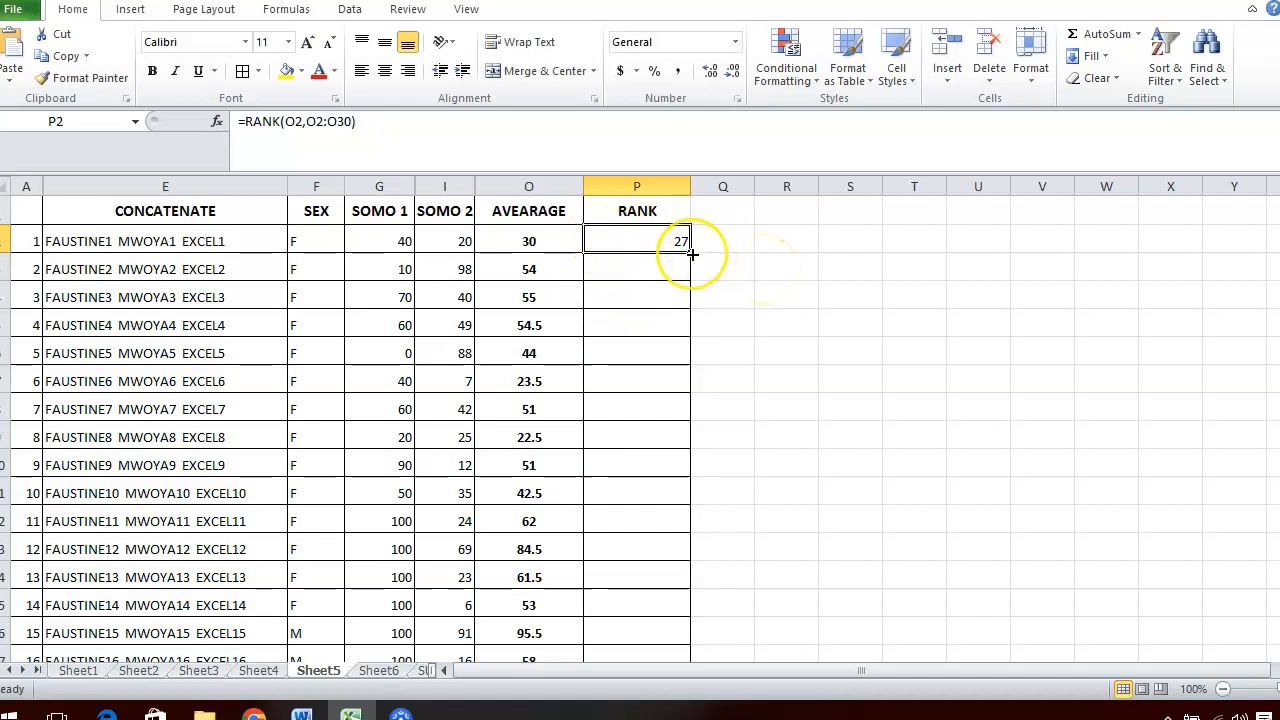
pyautogui.moveTo(692, 254); pyautogui.dragTo(683, 452)
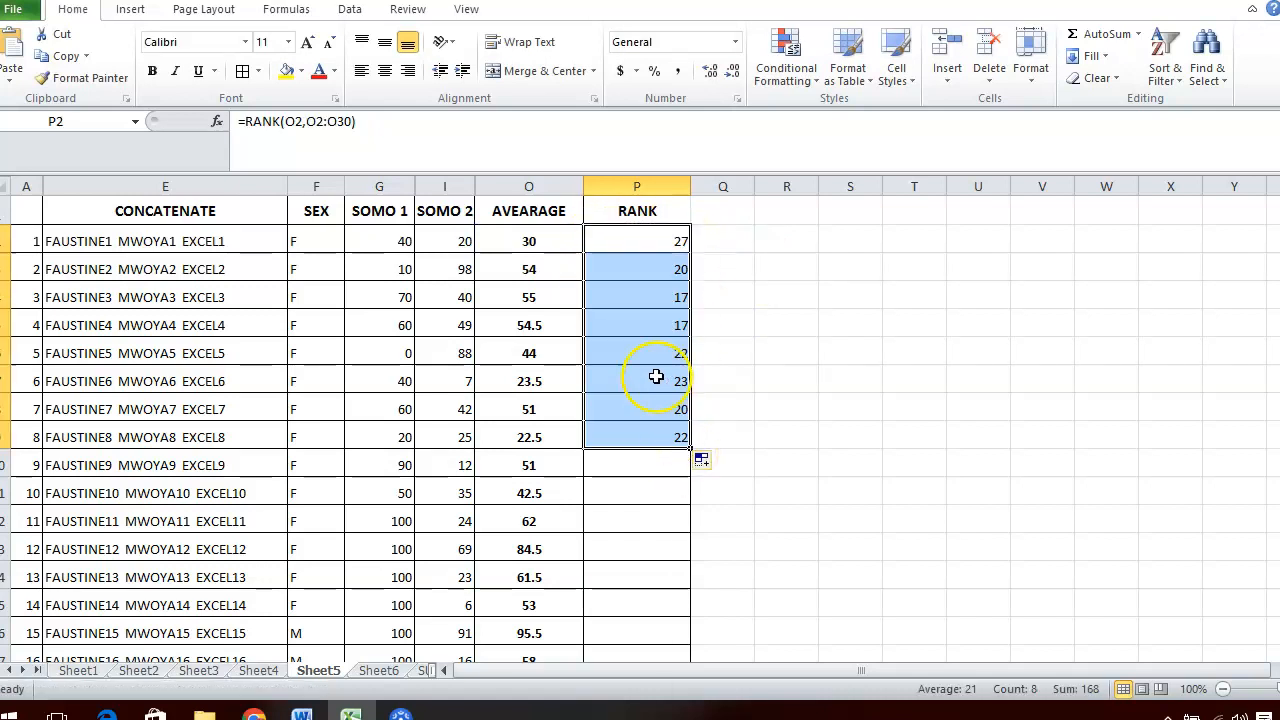
pyautogui.click(657, 270)
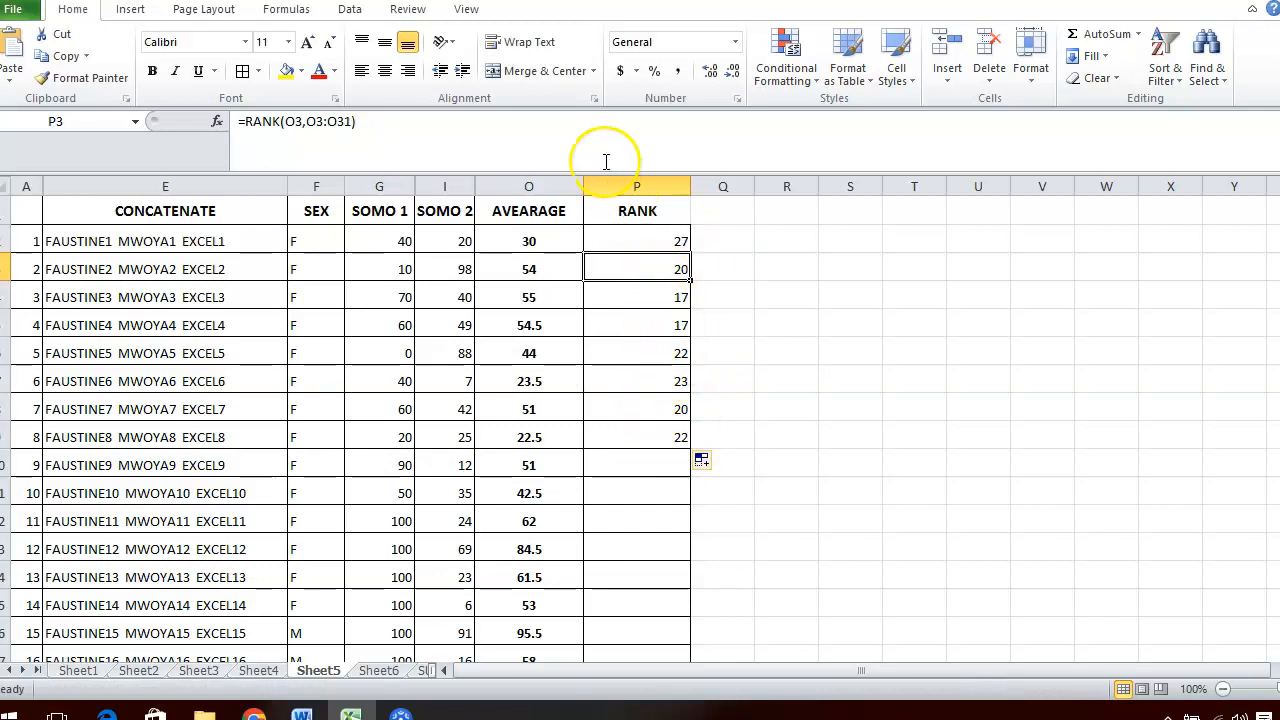
pyautogui.click(588, 121)
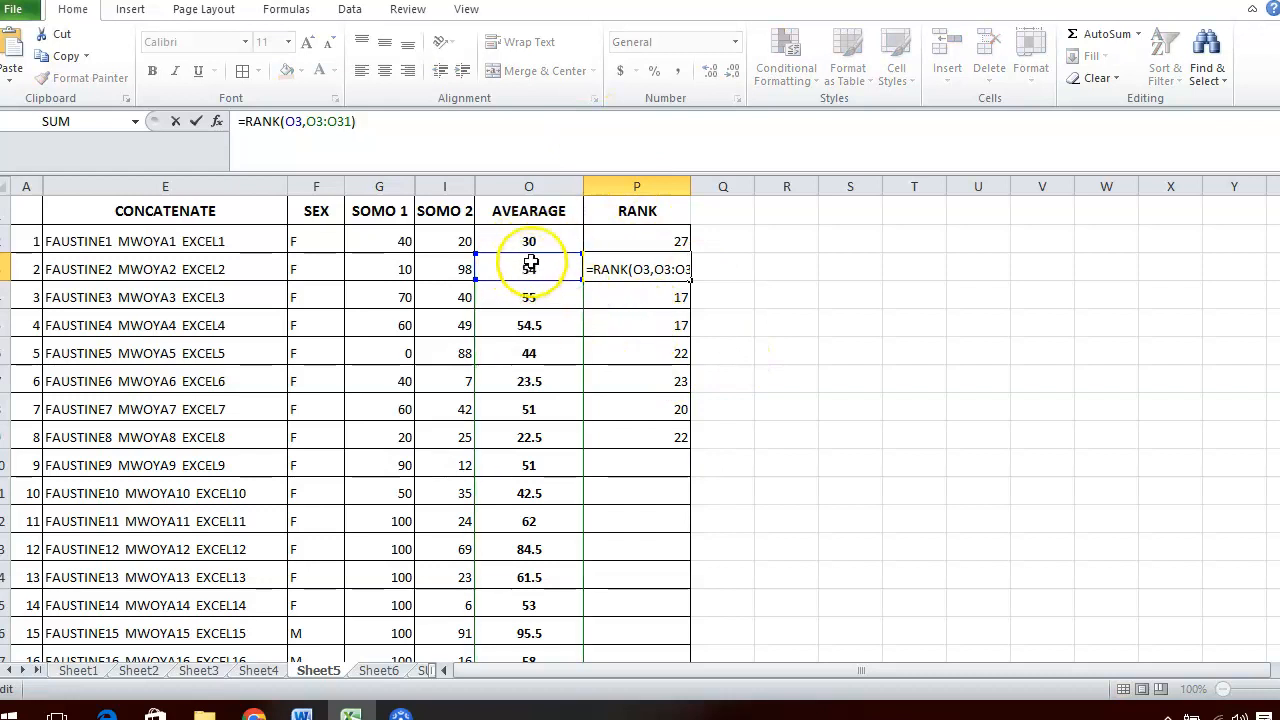
pyautogui.press('Return')
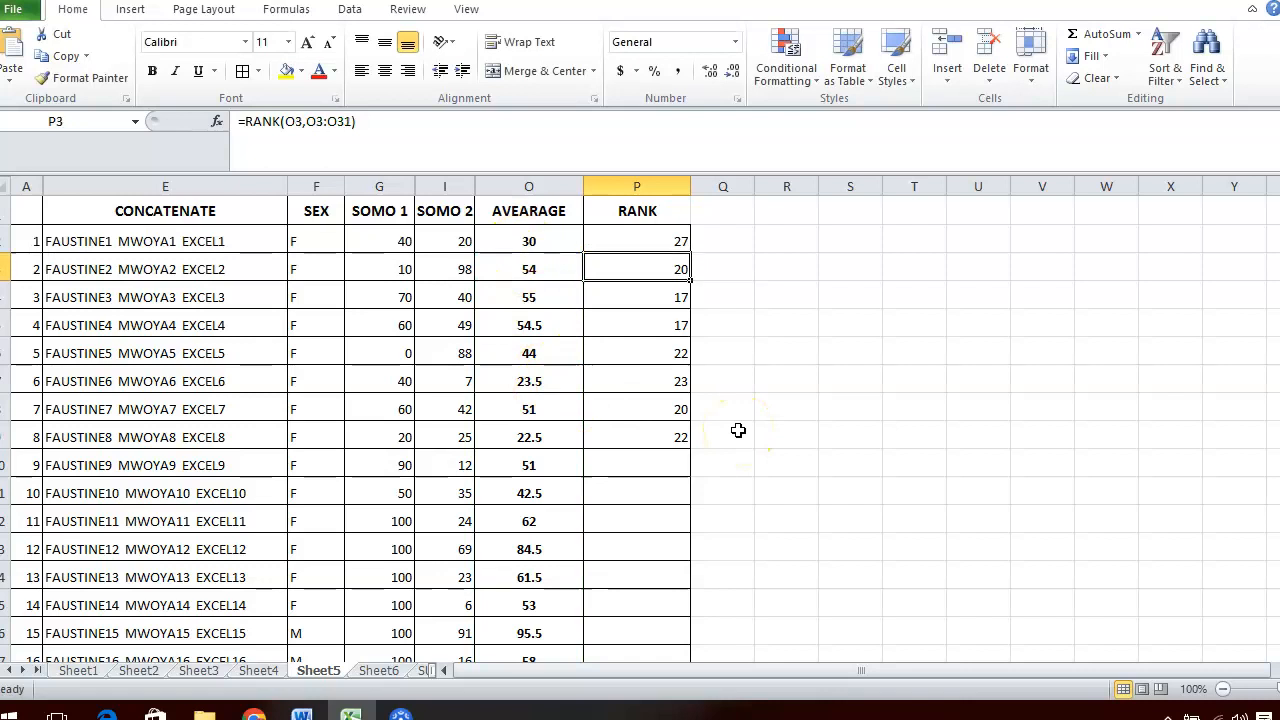
pyautogui.hotkey('ctrl', 'z')
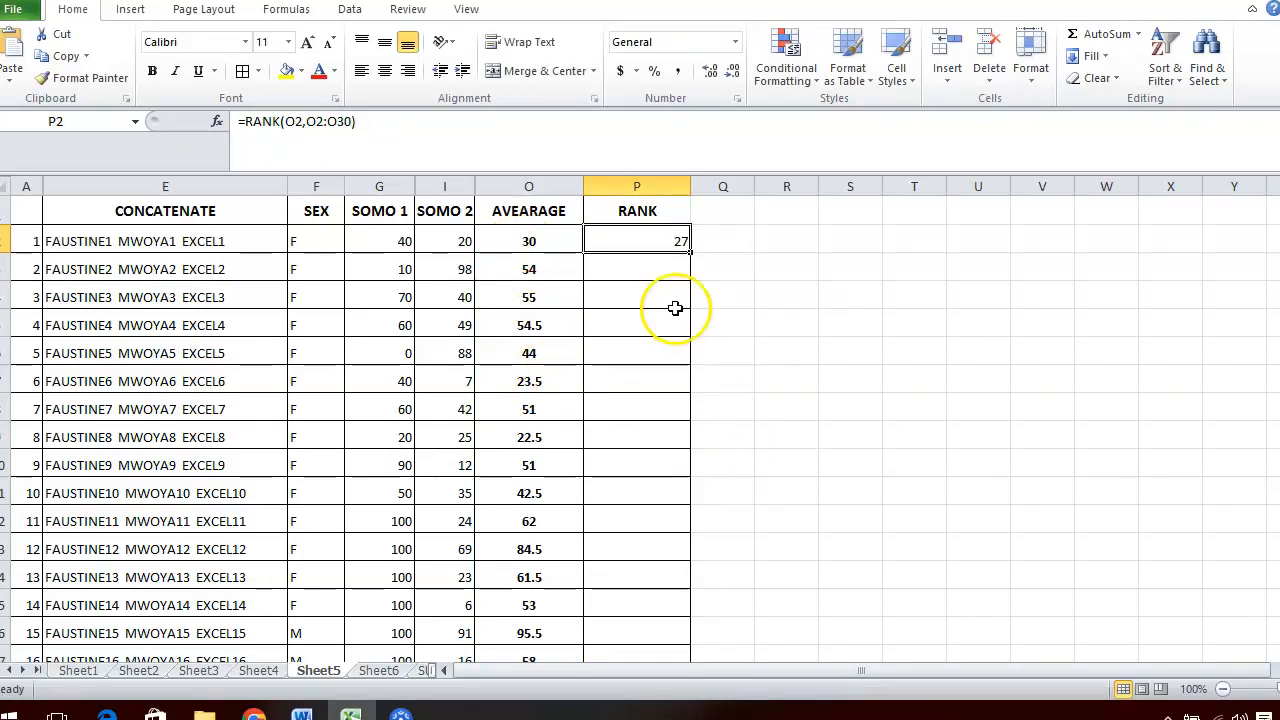
# Step: Lock the range rows in P2 so it reads =RANK(O2,O$2:O$30), and fill the formula down through P30
pyautogui.click(417, 122)
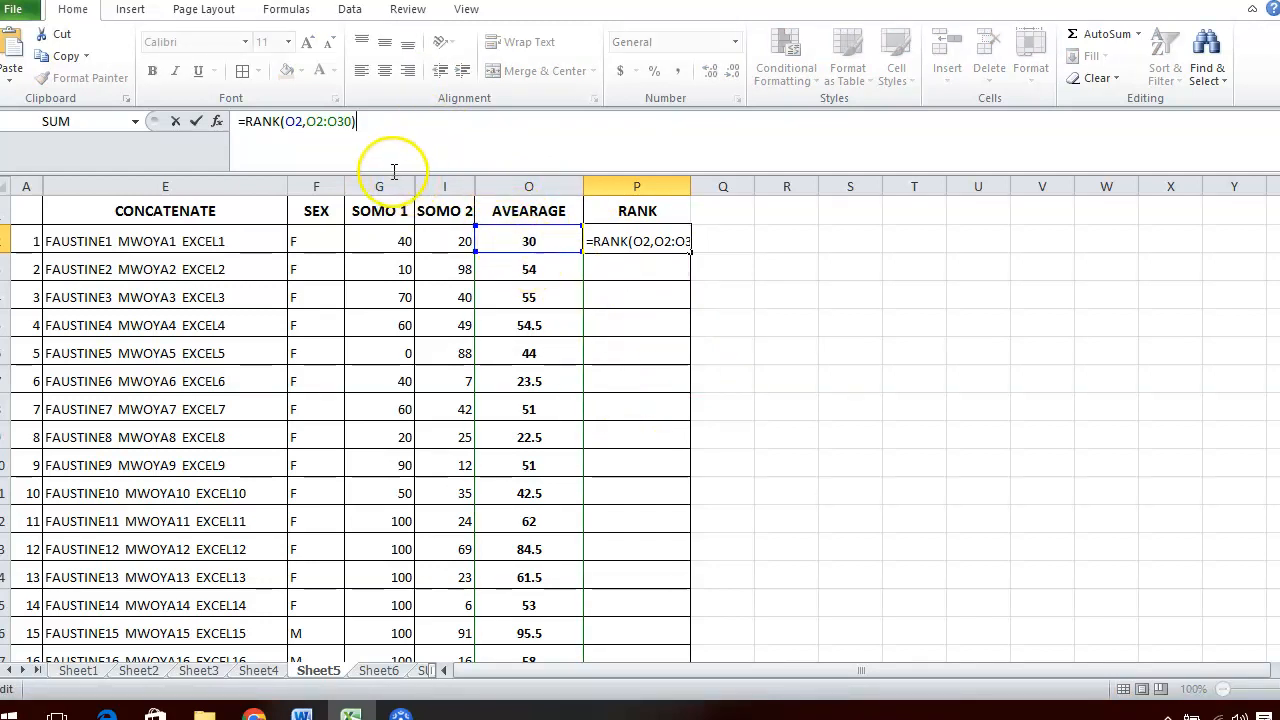
pyautogui.click(316, 122)
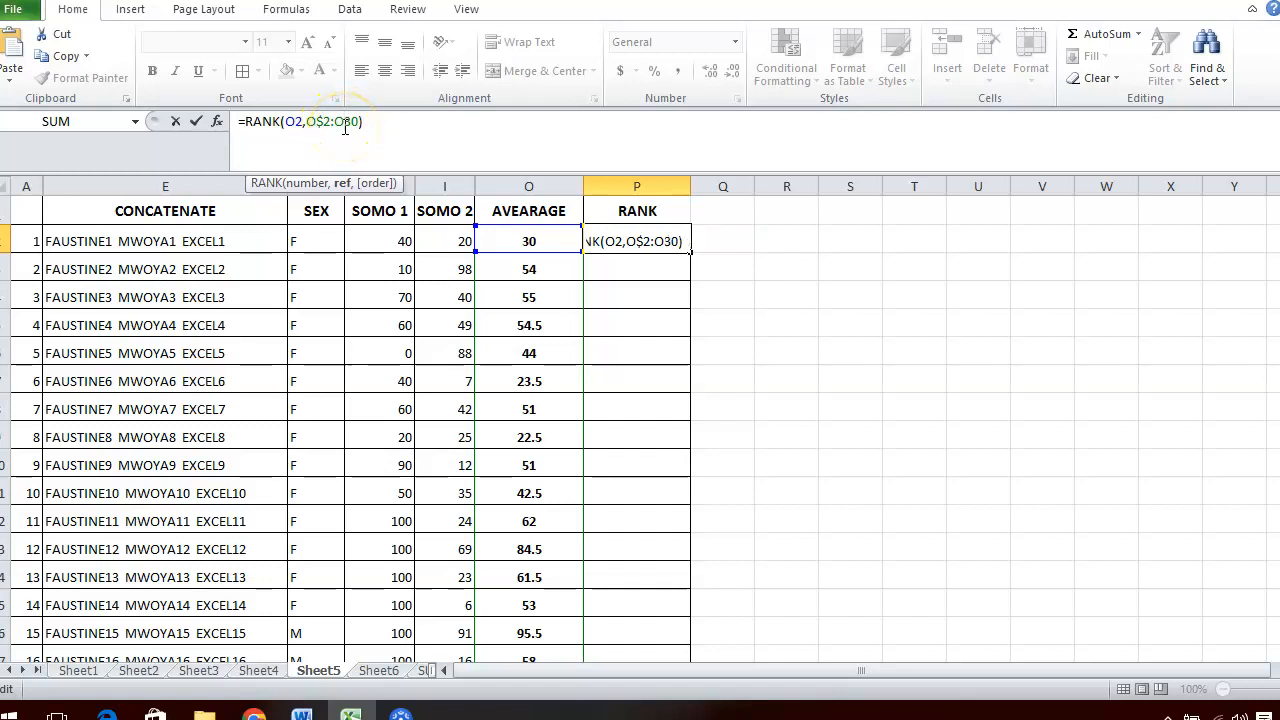
pyautogui.click(354, 137)
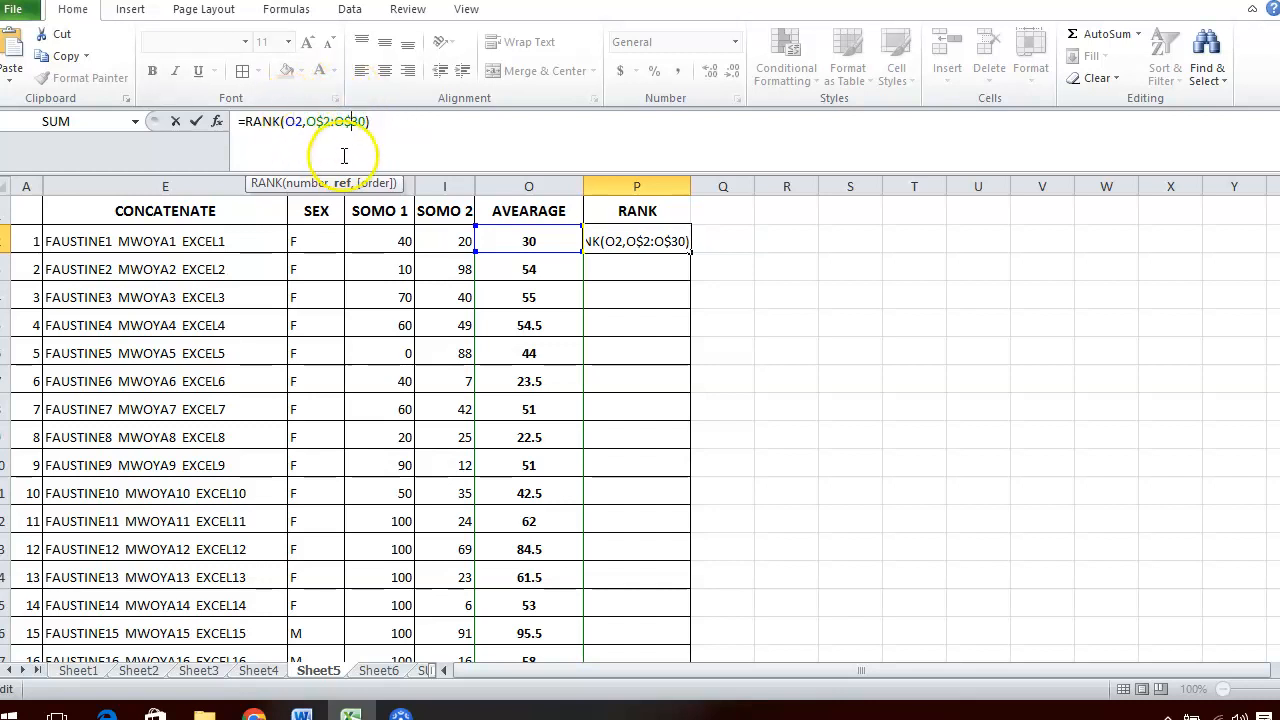
pyautogui.press('Return')
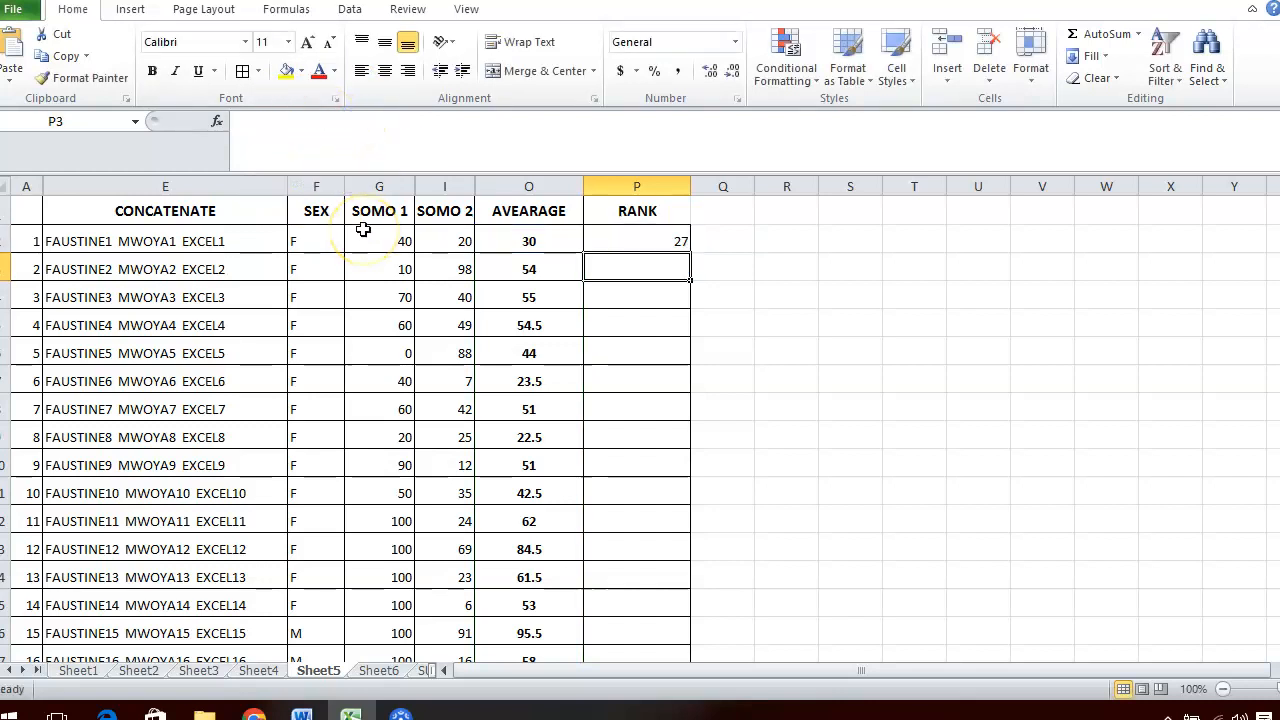
pyautogui.click(634, 243)
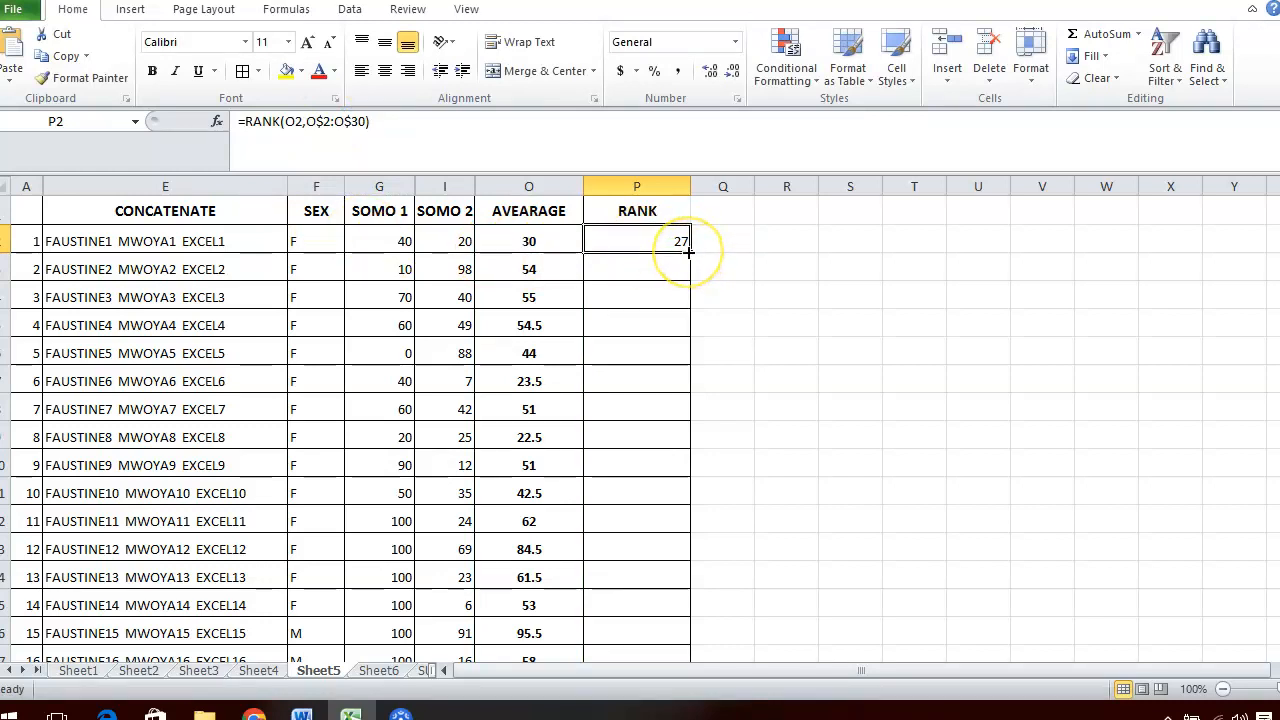
pyautogui.moveTo(688, 253); pyautogui.dragTo(649, 605)
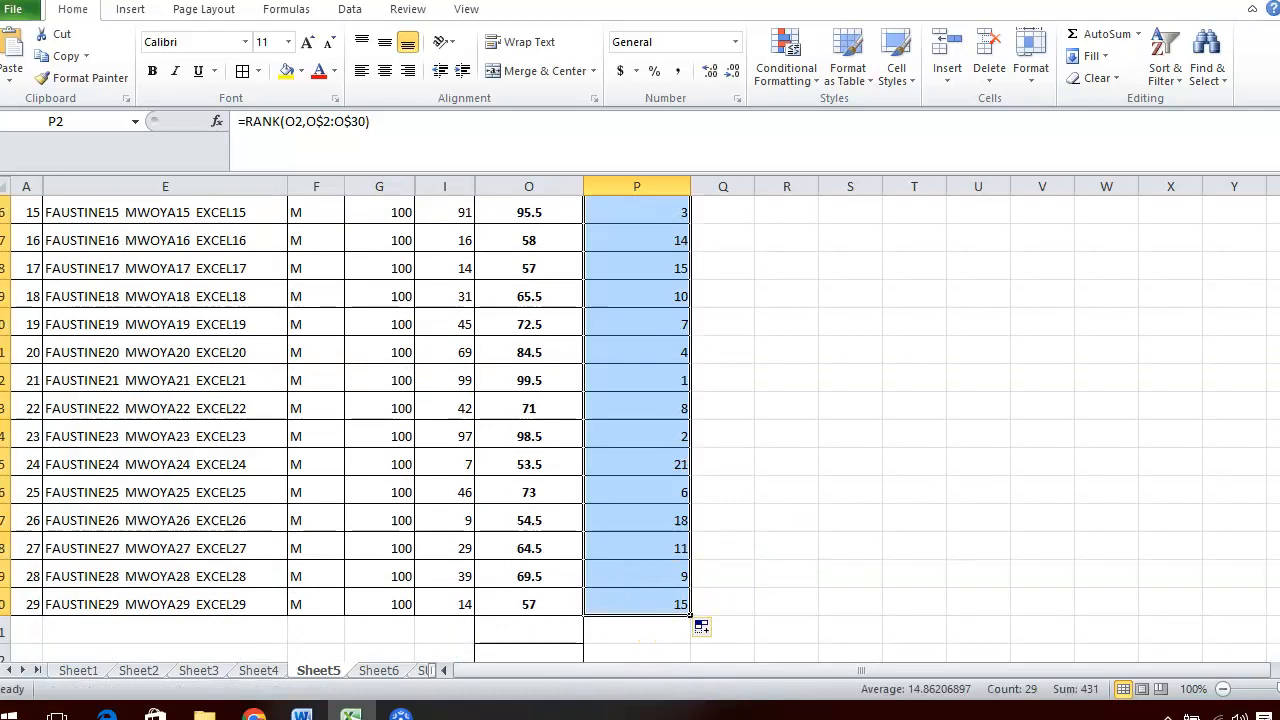
# Step: Highlight the rows of students 21, 23 and 8 to examine their averages and ranks
pyautogui.moveTo(1279, 542); pyautogui.dragTo(1279, 534)
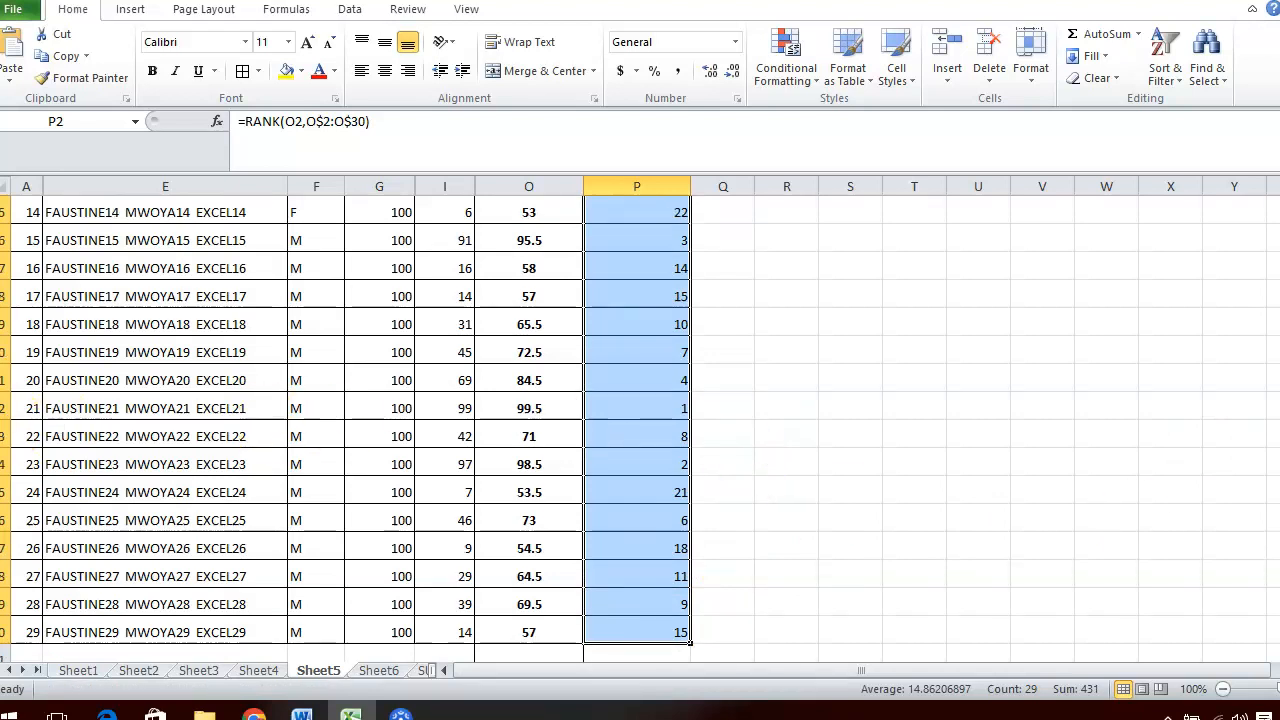
pyautogui.click(6, 408)
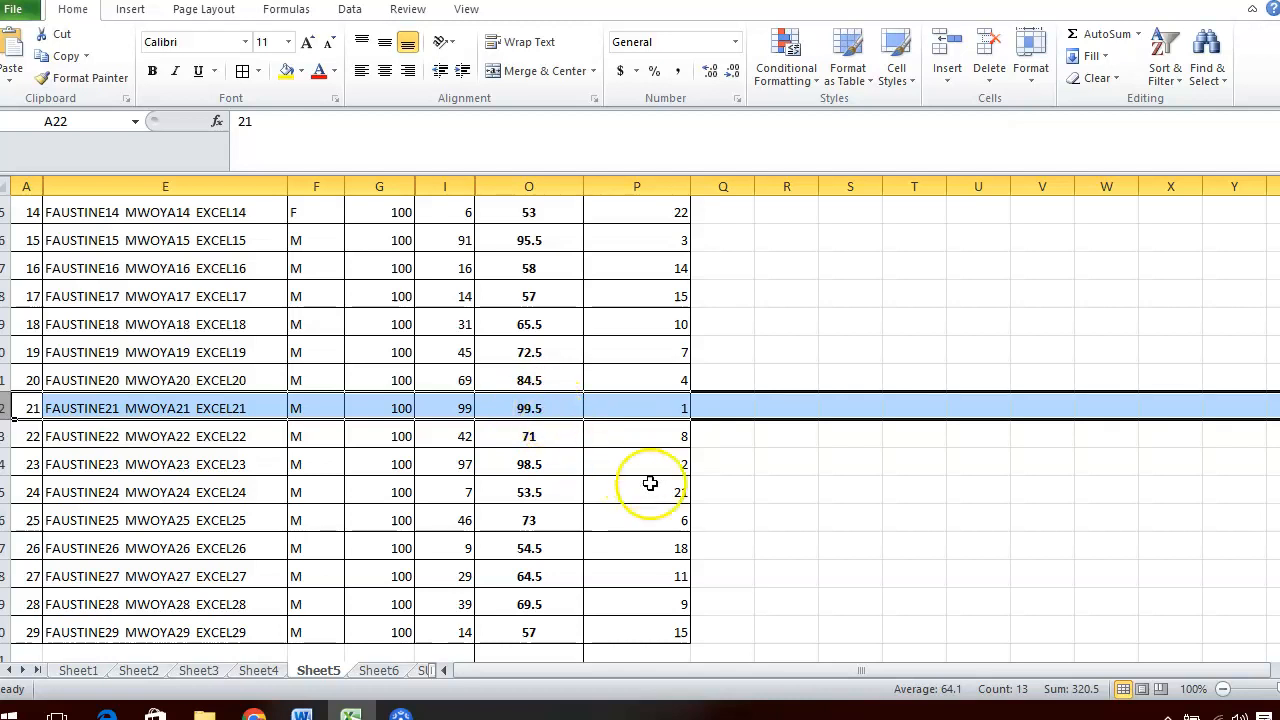
pyautogui.click(12, 464)
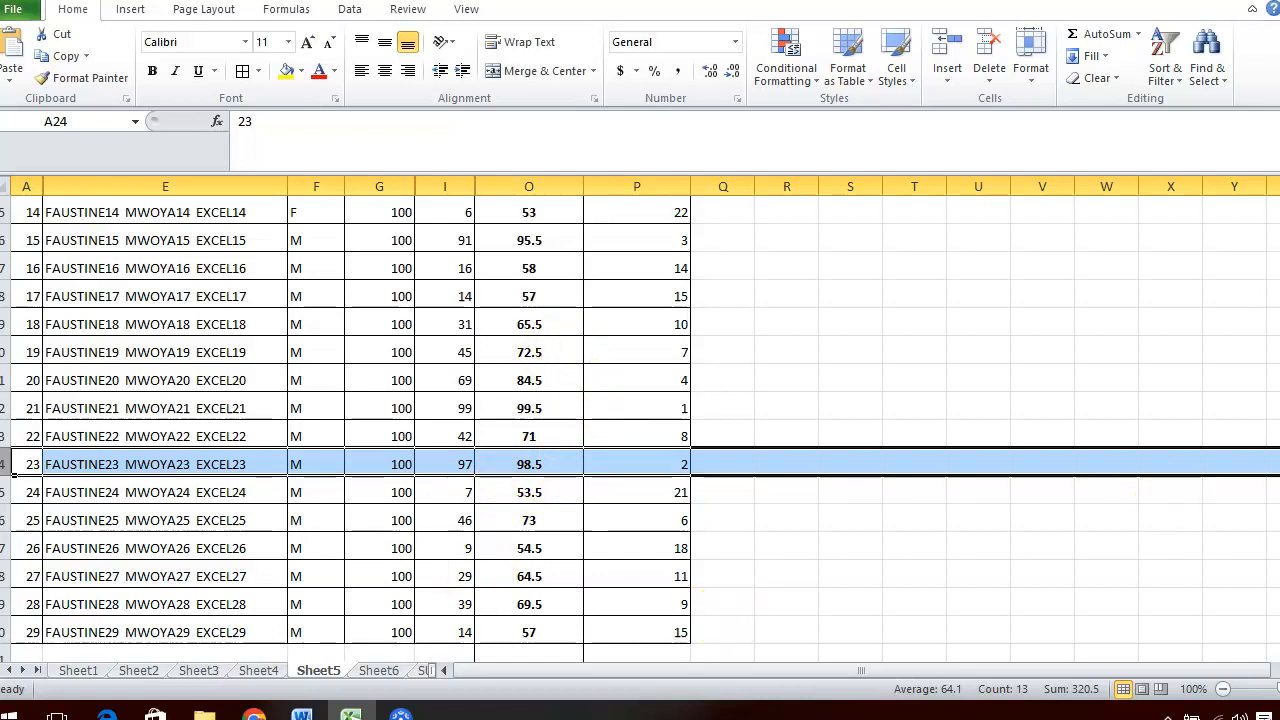
pyautogui.moveTo(1279, 531); pyautogui.dragTo(1279, 428)
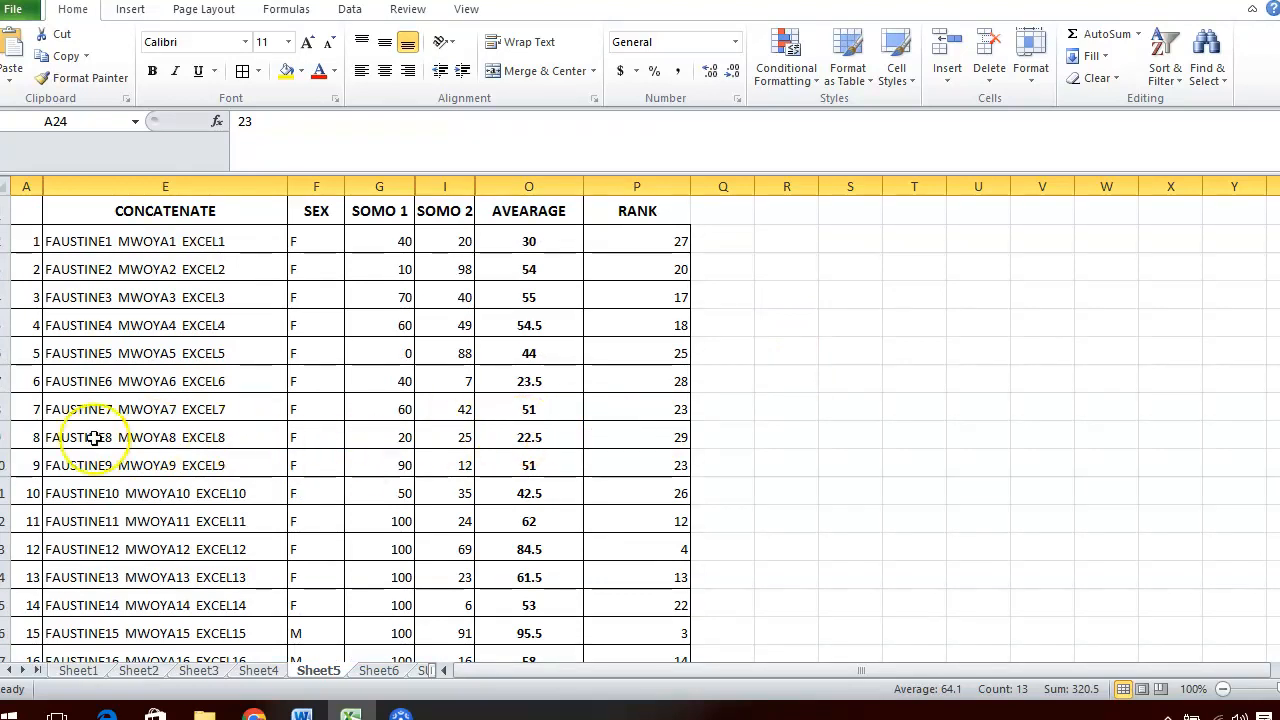
pyautogui.click(14, 441)
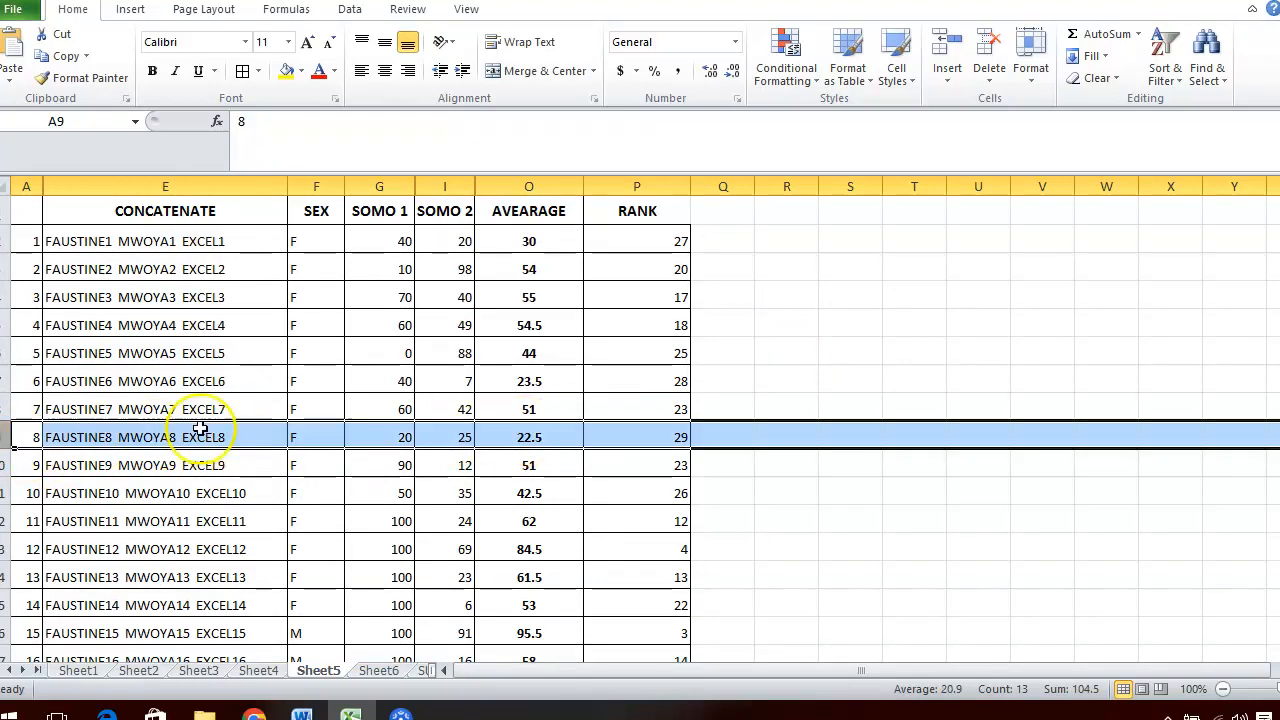